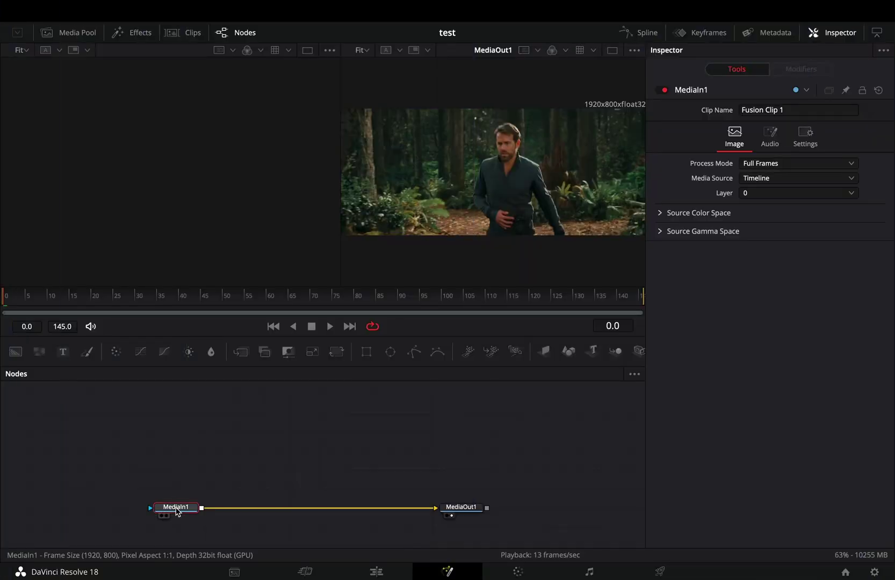
# Insert Merge1 between MediaIn1 and MediaOut1 and space it out along the flow
pyautogui.click(241, 352)
pyautogui.moveTo(236, 509); pyautogui.dragTo(268, 509)
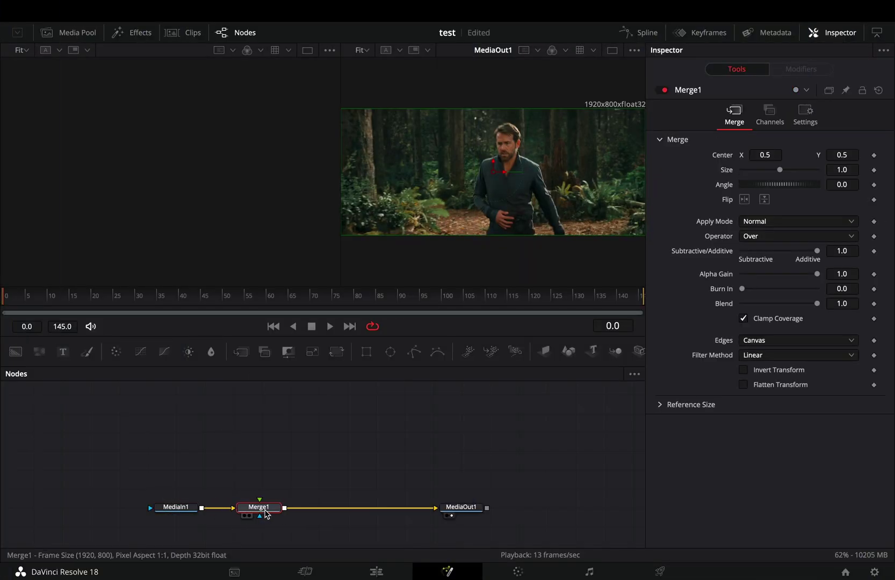
pyautogui.click(207, 442)
# Load the adam####.exr sequence, view it, and wire it into Merge1's foreground
pyautogui.moveTo(204, 432); pyautogui.dragTo(204, 431)
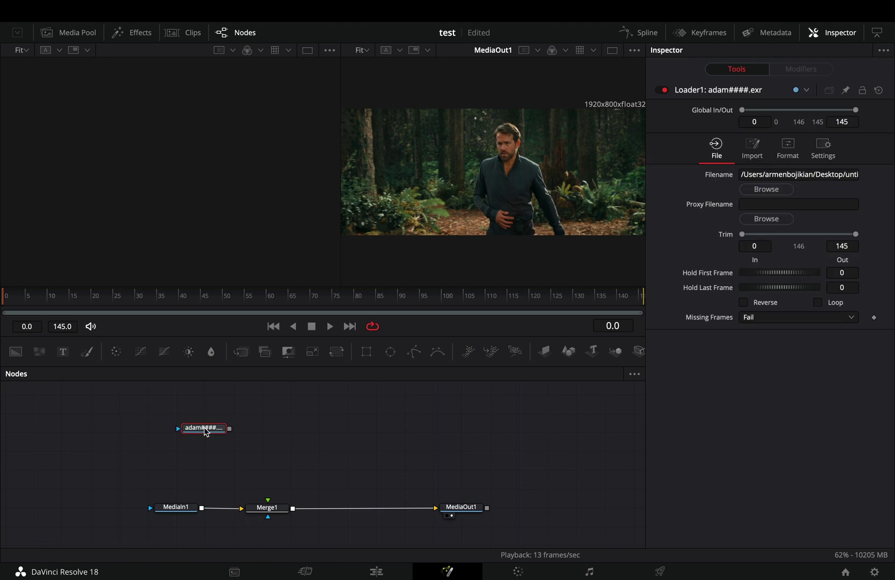
pyautogui.press('1')
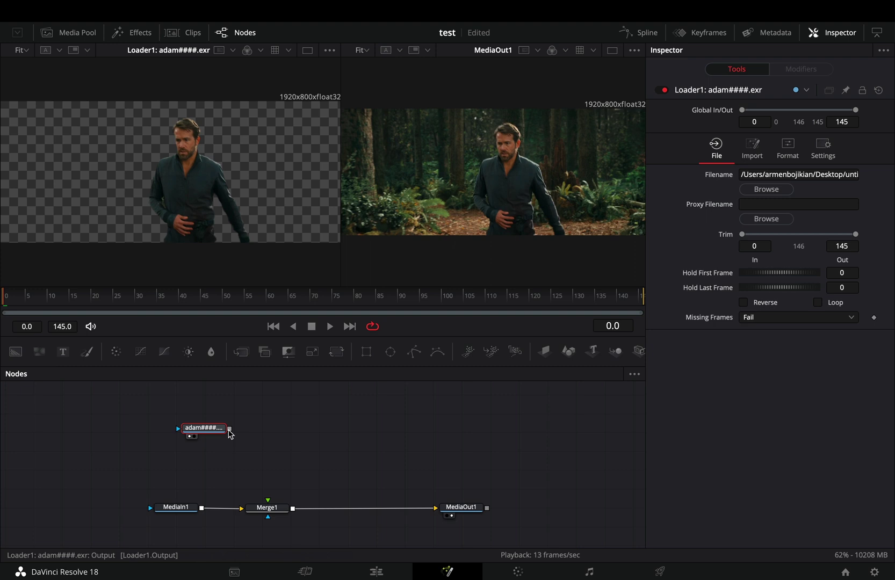
pyautogui.moveTo(229, 429); pyautogui.dragTo(267, 509)
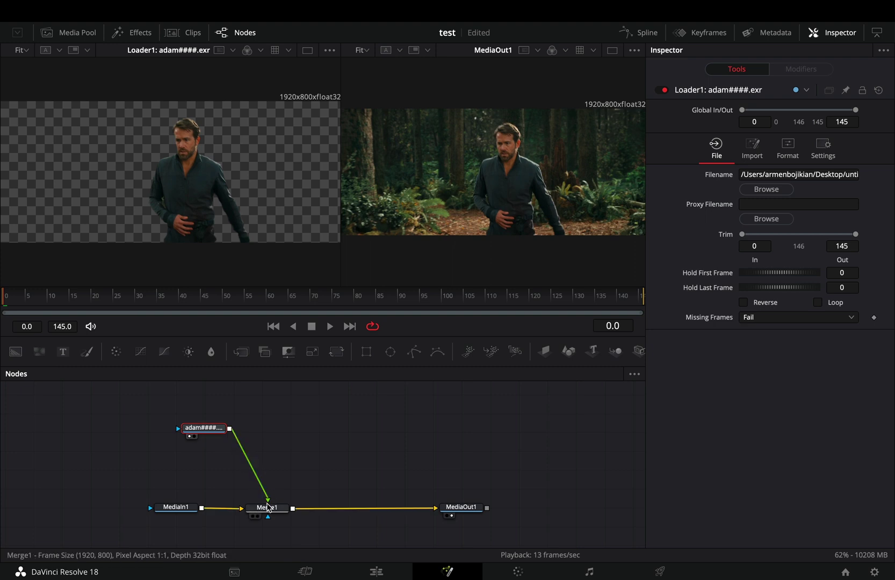
# Add a Time Stretcher between the adam####.exr loader and Merge1 via the tool search
pyautogui.hotkey('shift', 'space')
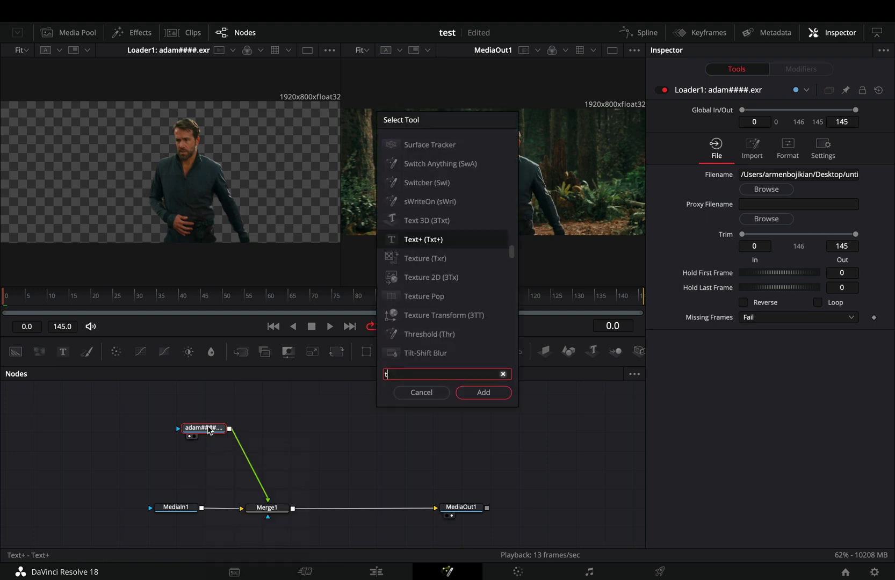
pyautogui.write('time')
pyautogui.click(434, 314)
pyautogui.click(484, 393)
pyautogui.click(274, 428)
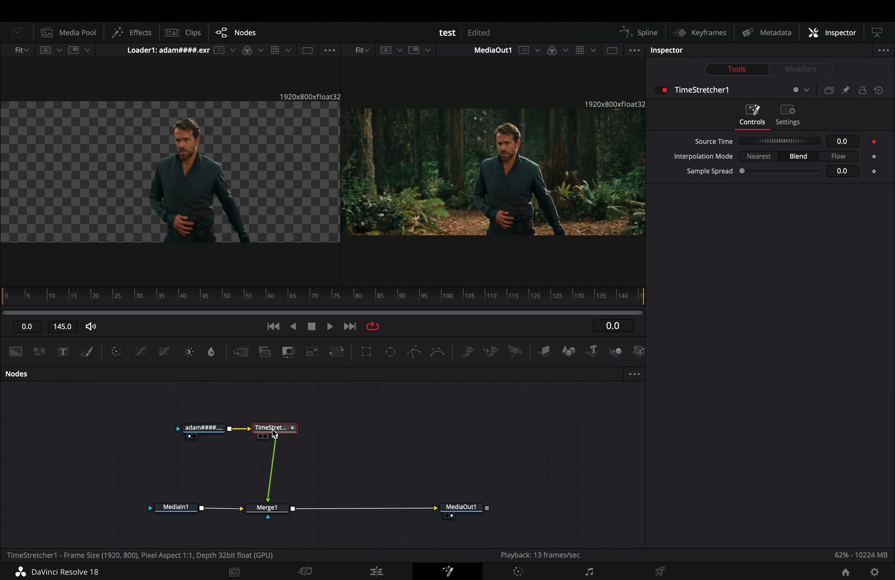
# Remove TimeStretcher1's Source Time keyframe and start an expression on it
pyautogui.rightClick(660, 125)
pyautogui.click(668, 123)
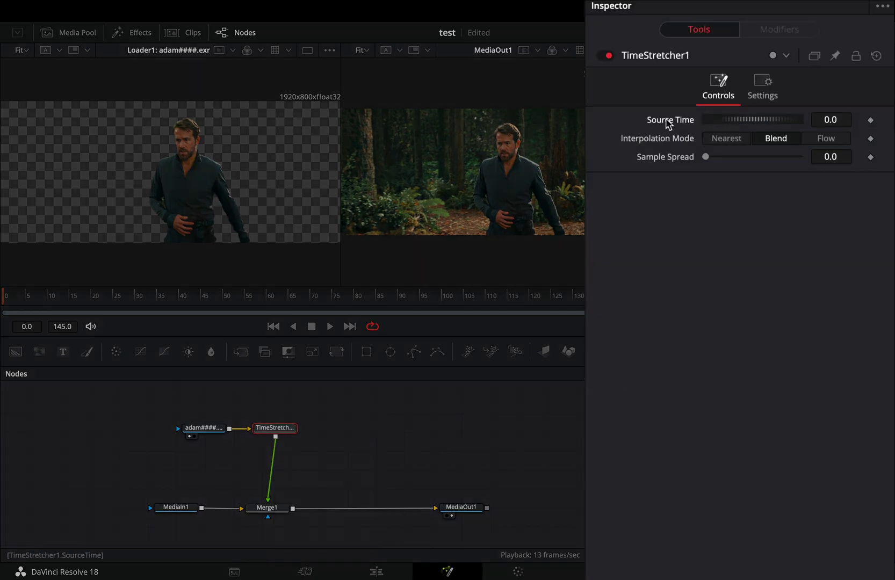
pyautogui.rightClick(667, 124)
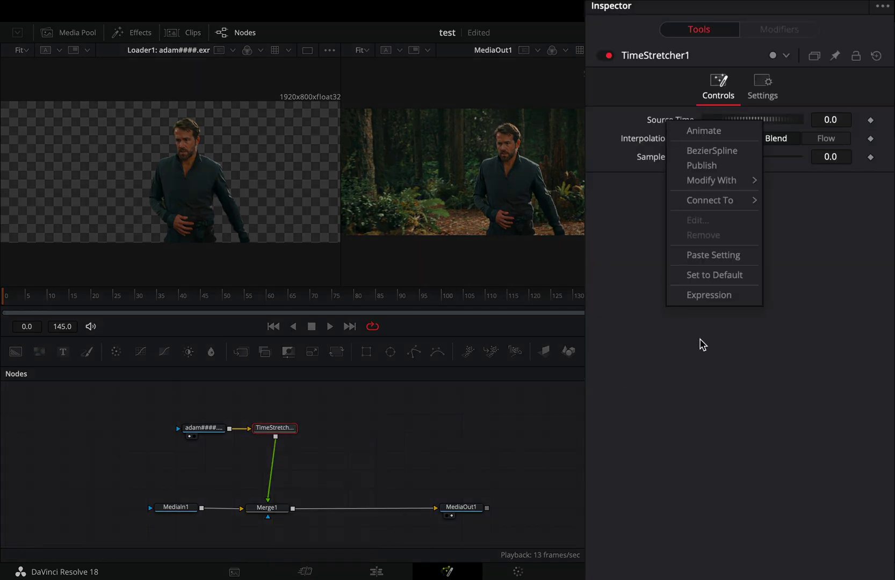
pyautogui.click(706, 301)
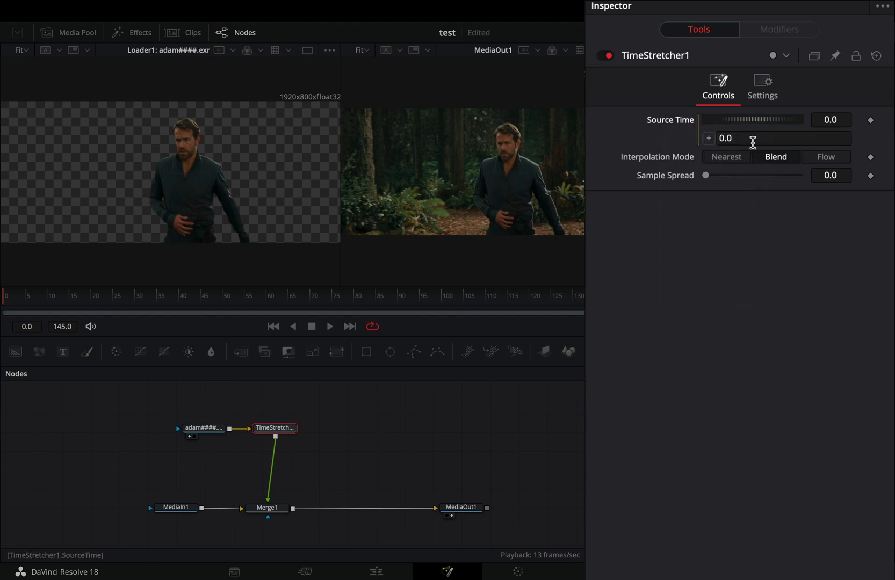
# Set Source Time to iif(time >40 and time <100, (random(time-10,time+10)), time)
pyautogui.click(754, 139)
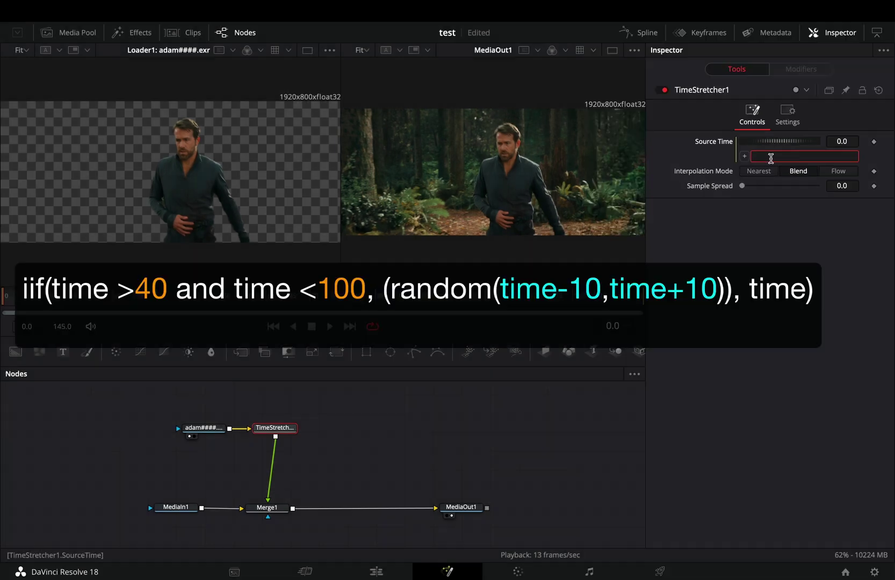
pyautogui.hotkey('ctrl', 'v')
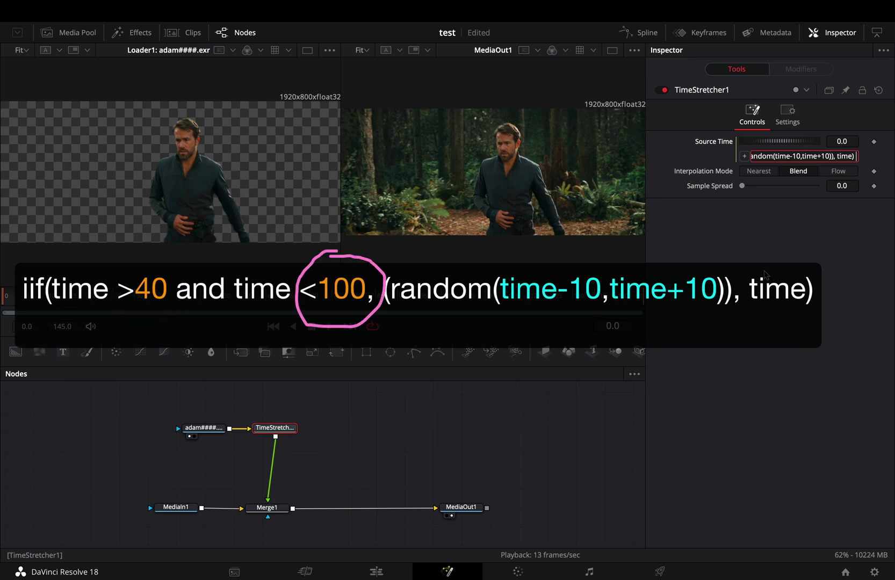
pyautogui.press('Return')
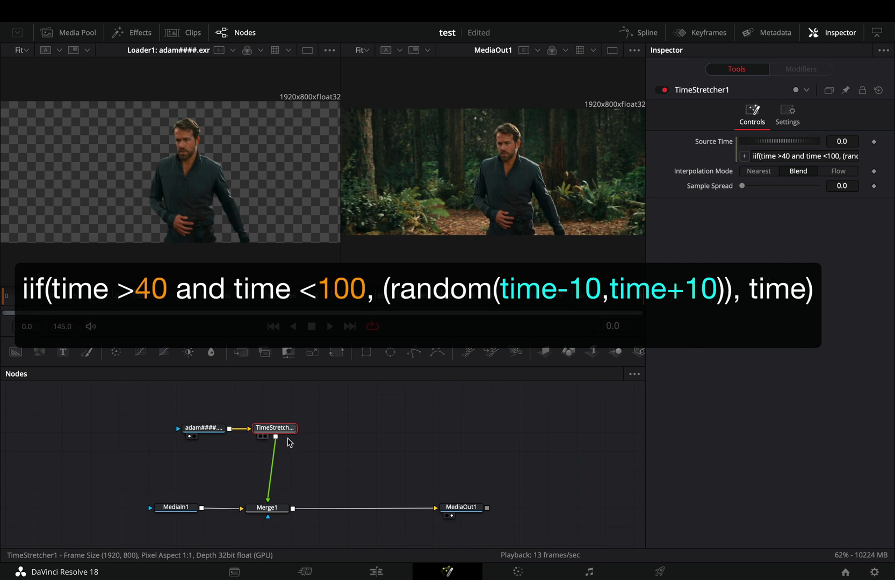
# Uncheck Process R in Merge1's Settings and scrub to frame 80 to preview the glitch
pyautogui.click(272, 515)
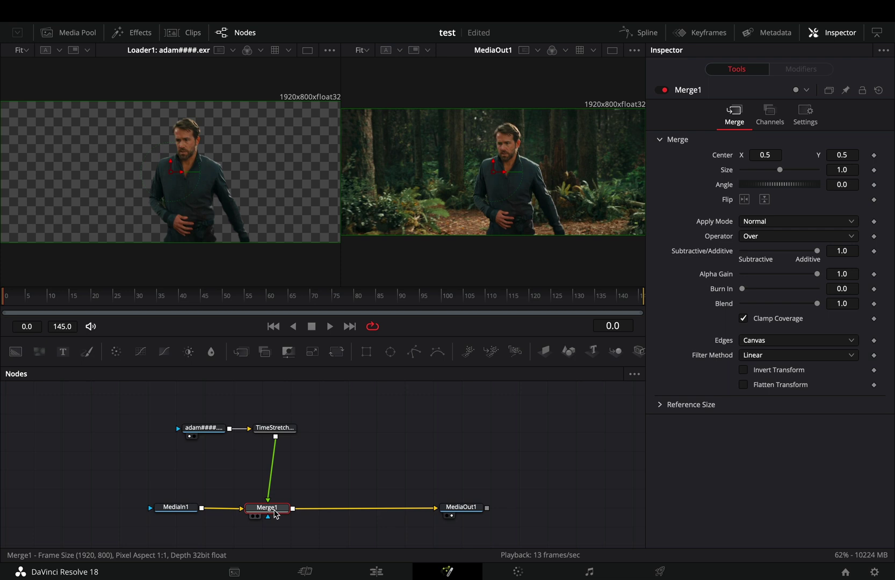
pyautogui.click(806, 112)
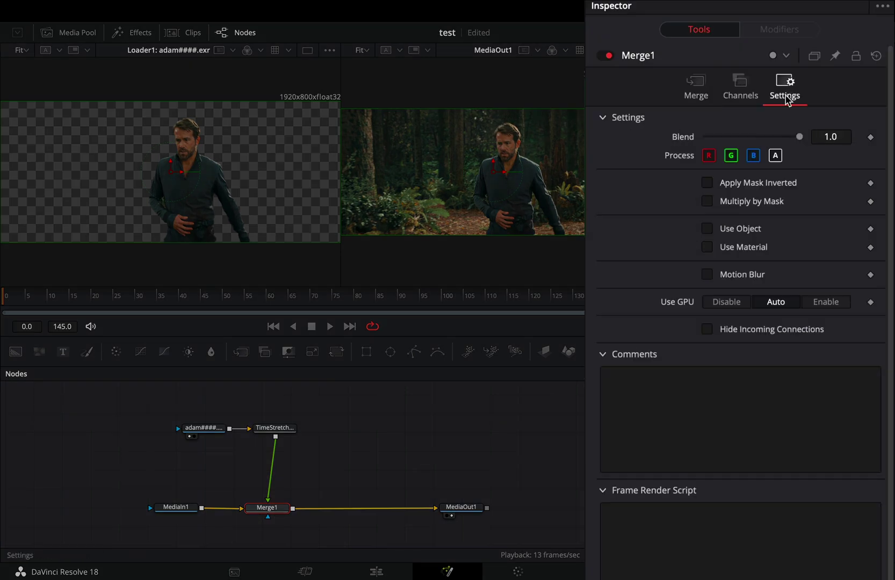
pyautogui.click(709, 157)
pyautogui.moveTo(274, 314); pyautogui.dragTo(357, 308)
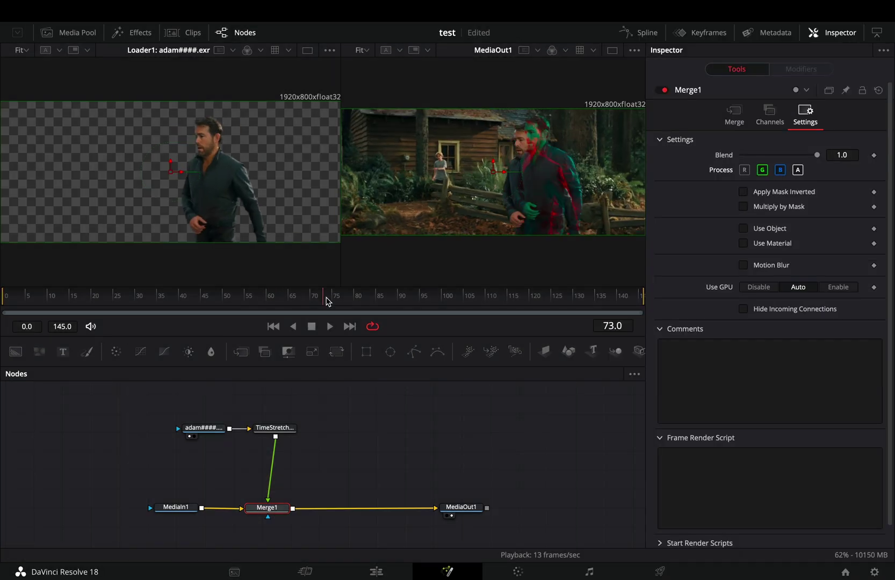
# Add Merge2 after Merge1 with the adam####.exr loader as its foreground
pyautogui.click(245, 355)
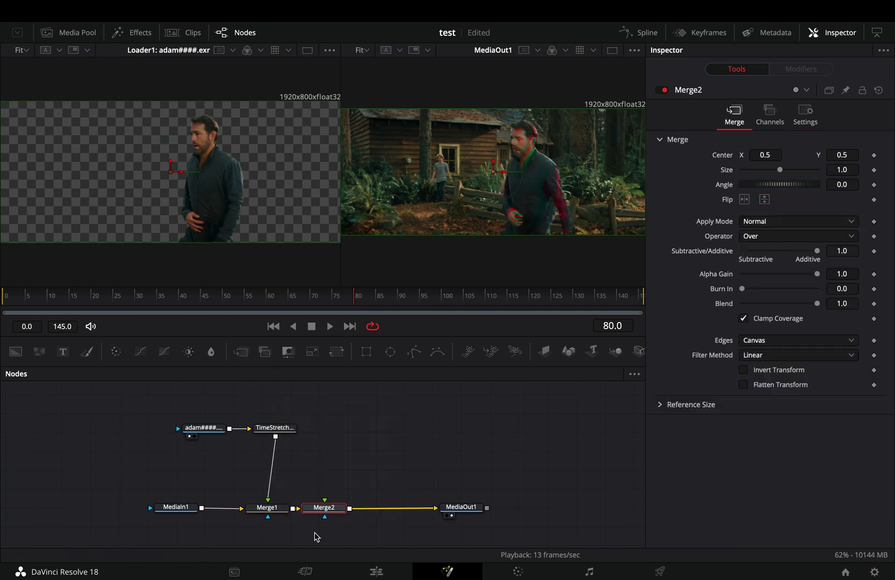
pyautogui.moveTo(229, 429); pyautogui.dragTo(330, 503)
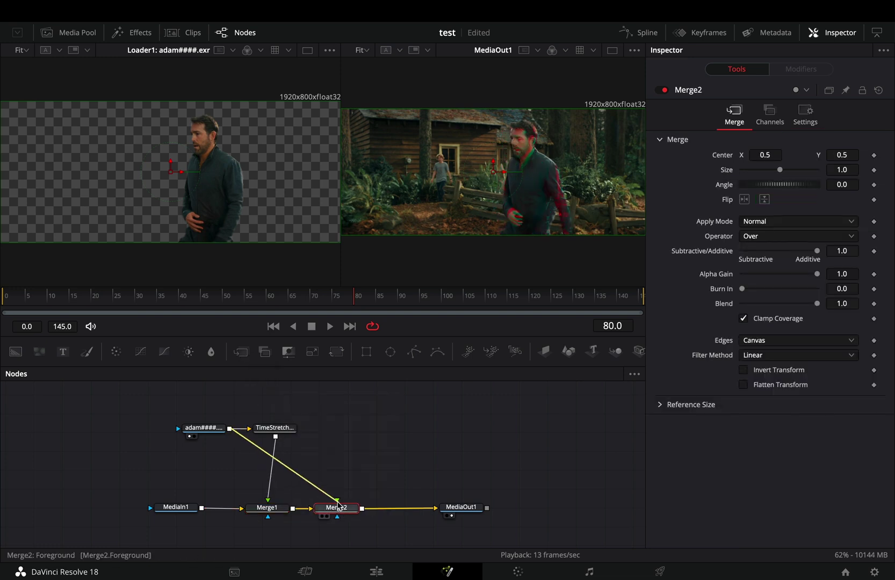